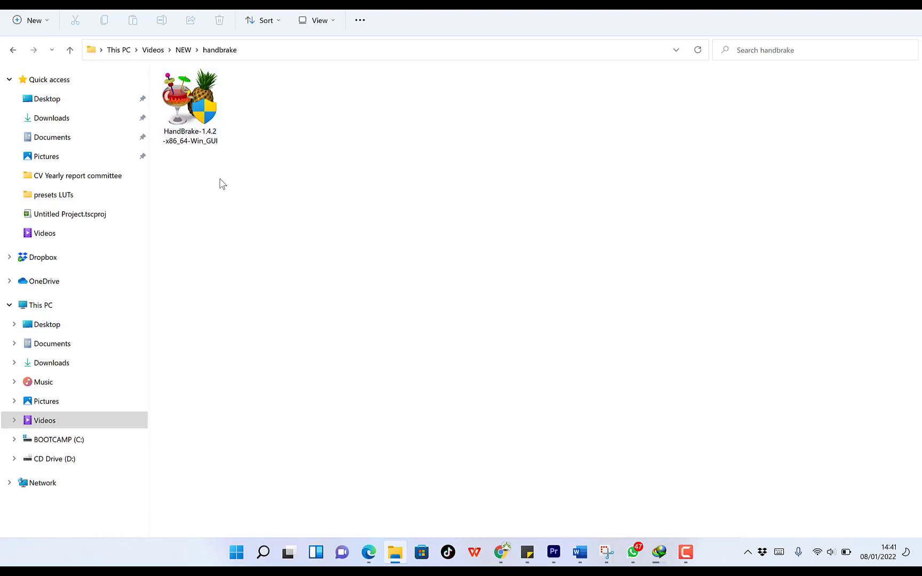
Install HandBrake 1.4.2 to C:\Program Files\HandBrake, keeping the desktop shortcut option ticked.
double_click(189, 102)
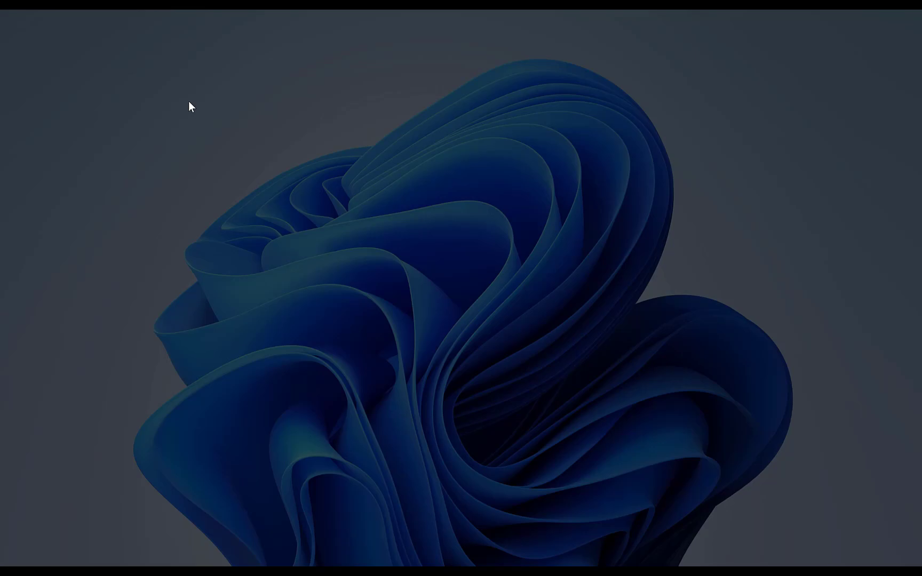
click(508, 354)
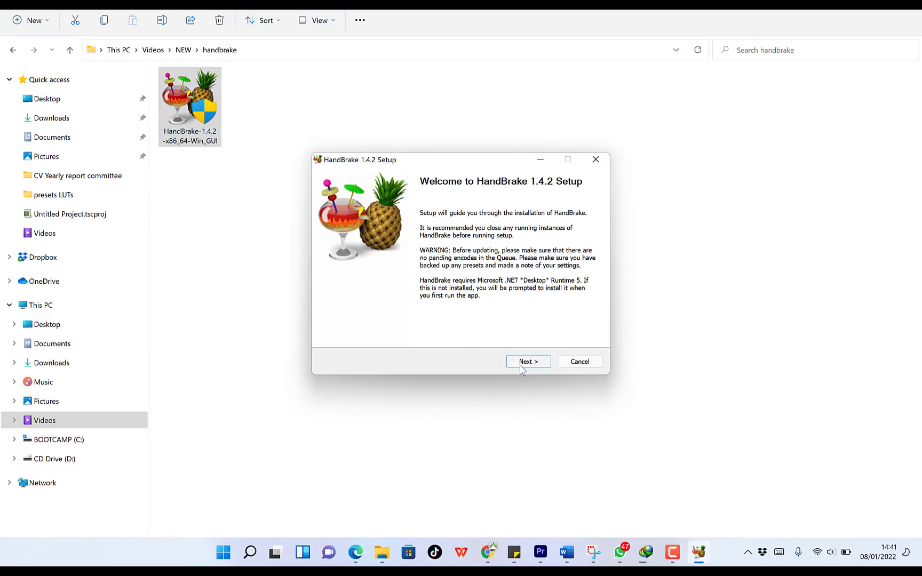
click(521, 369)
click(515, 364)
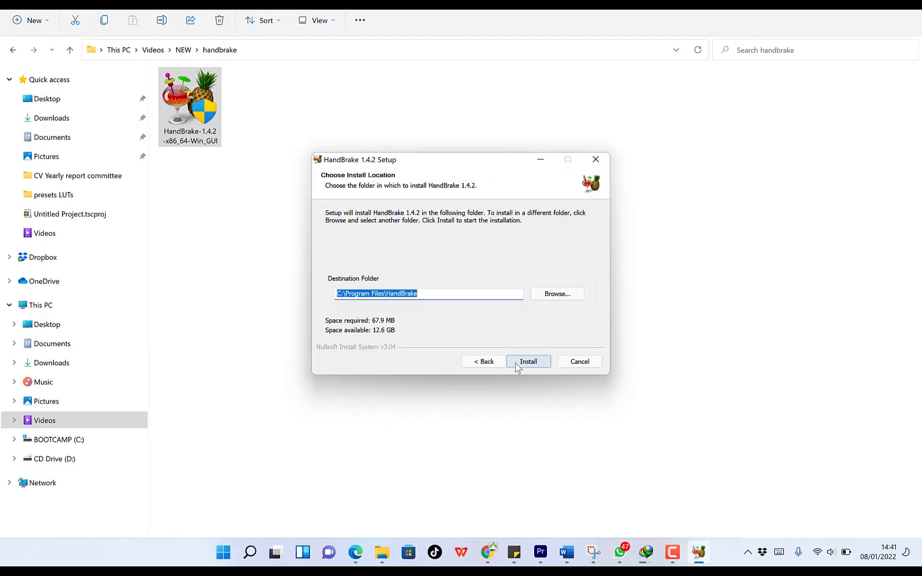
click(515, 363)
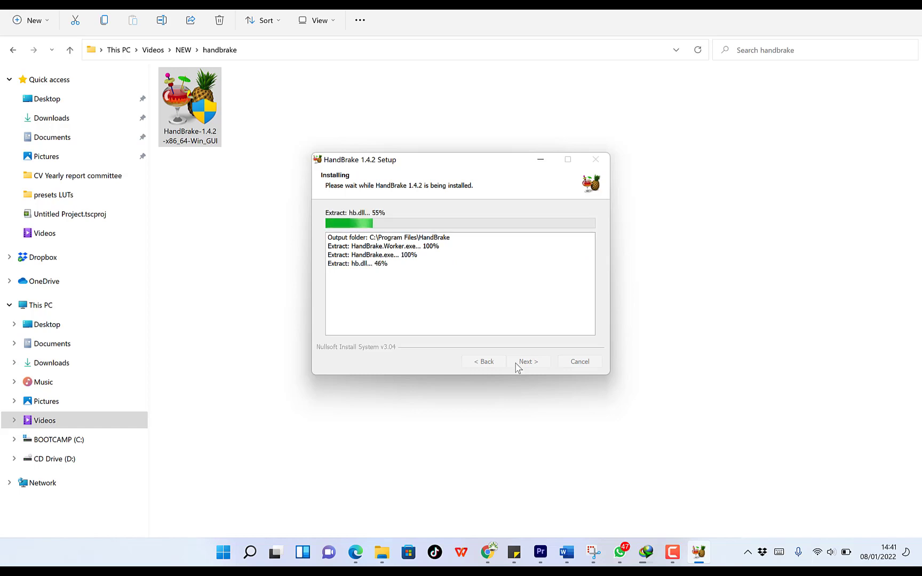
click(517, 364)
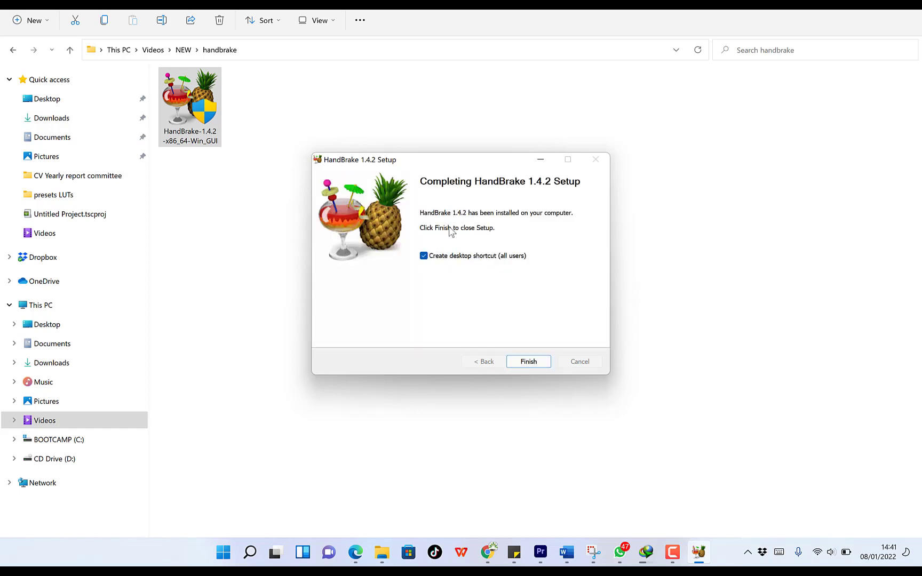
click(423, 257)
click(425, 255)
click(521, 364)
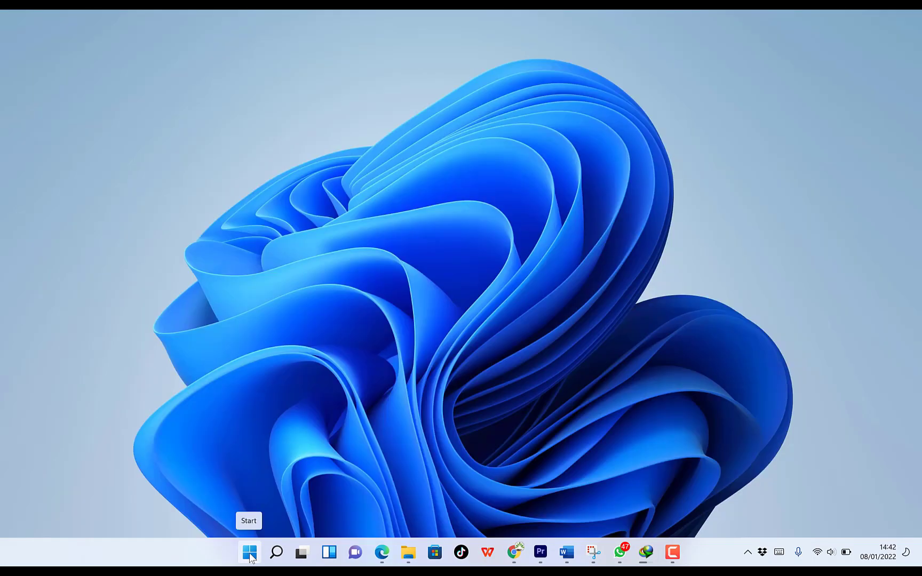
Launch HandBrake from the Start menu twice, which brings up the .NET runtime requirement.
click(250, 553)
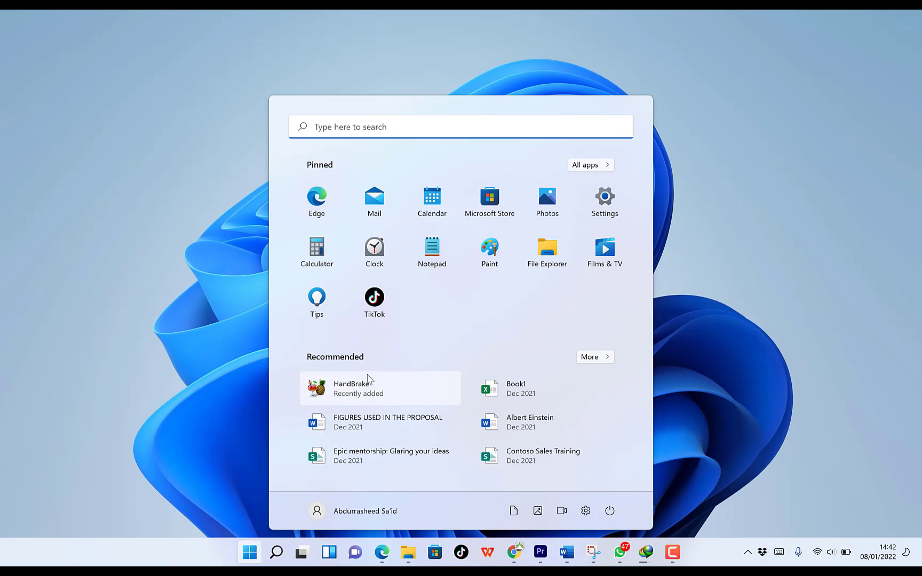
click(357, 393)
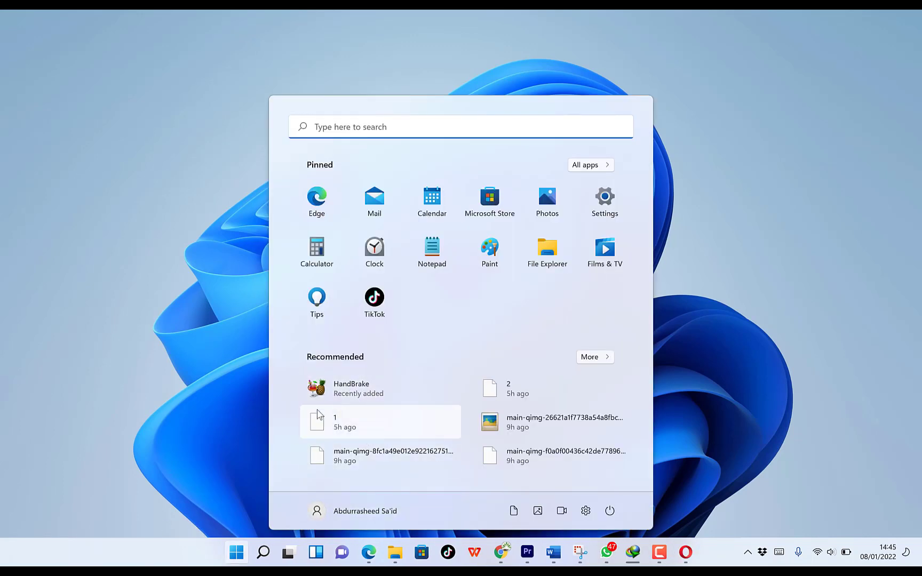
click(350, 384)
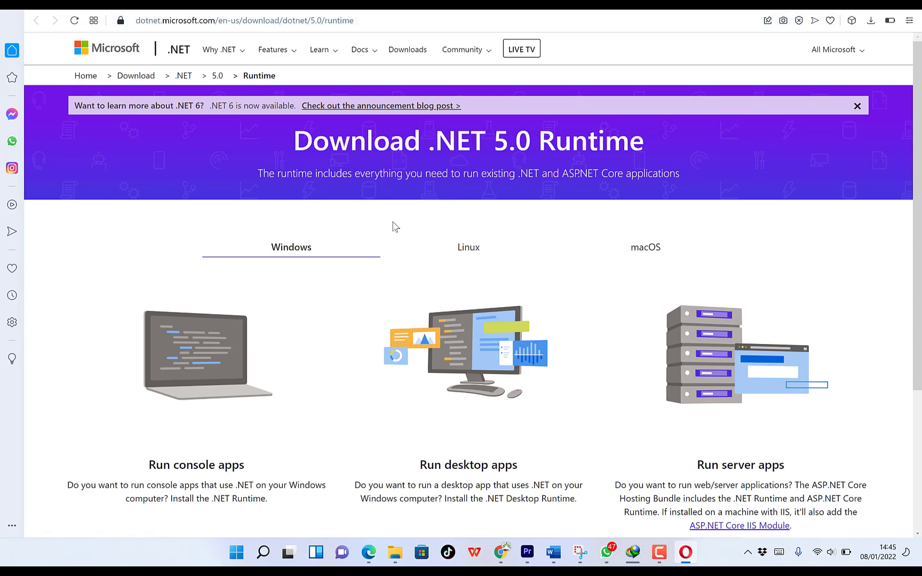
Download the x64 .NET 5.0 Runtime installer for console apps and save it to Downloads.
scroll(296, 335, down, 4)
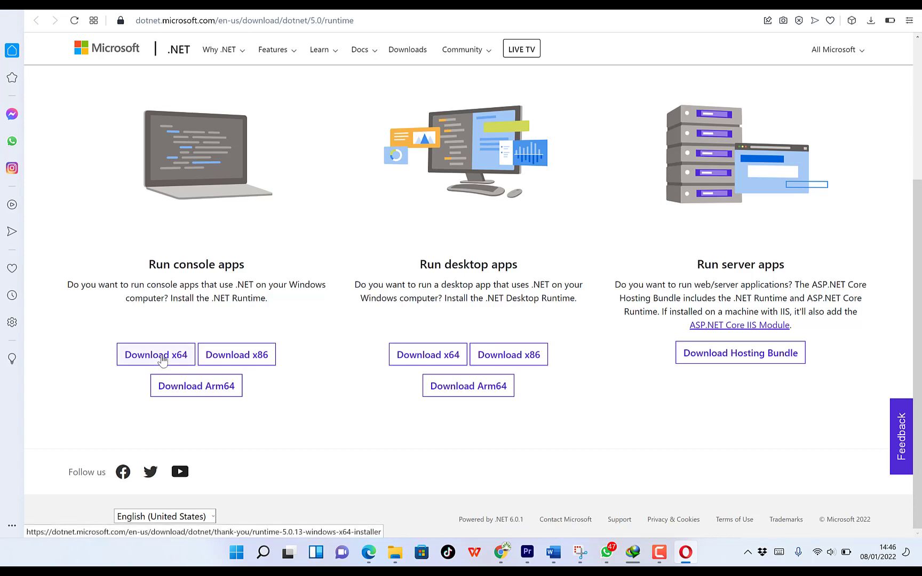
click(163, 361)
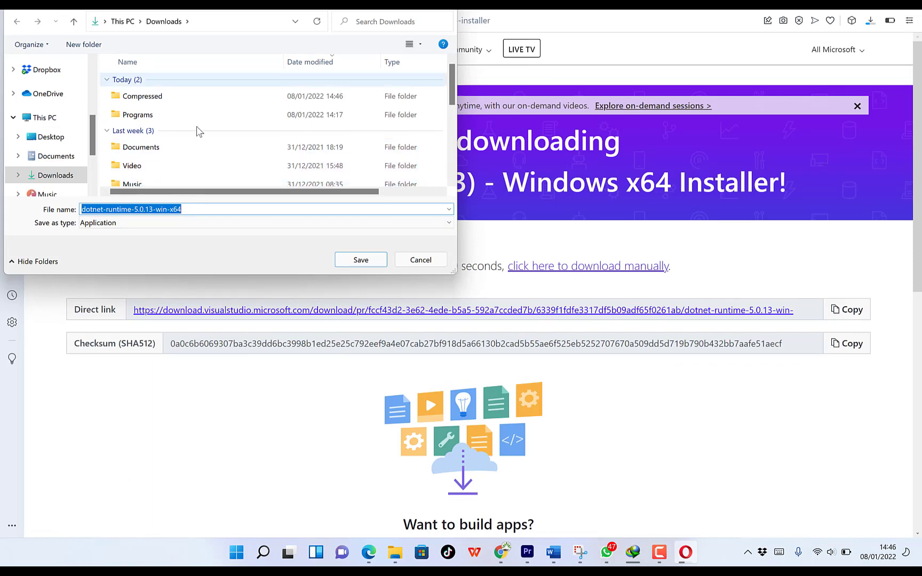
click(416, 277)
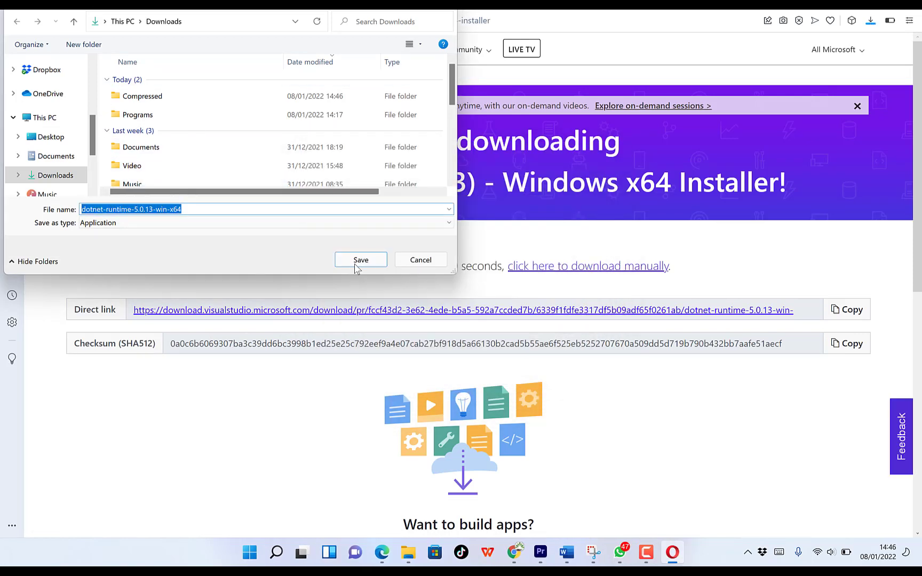
click(359, 260)
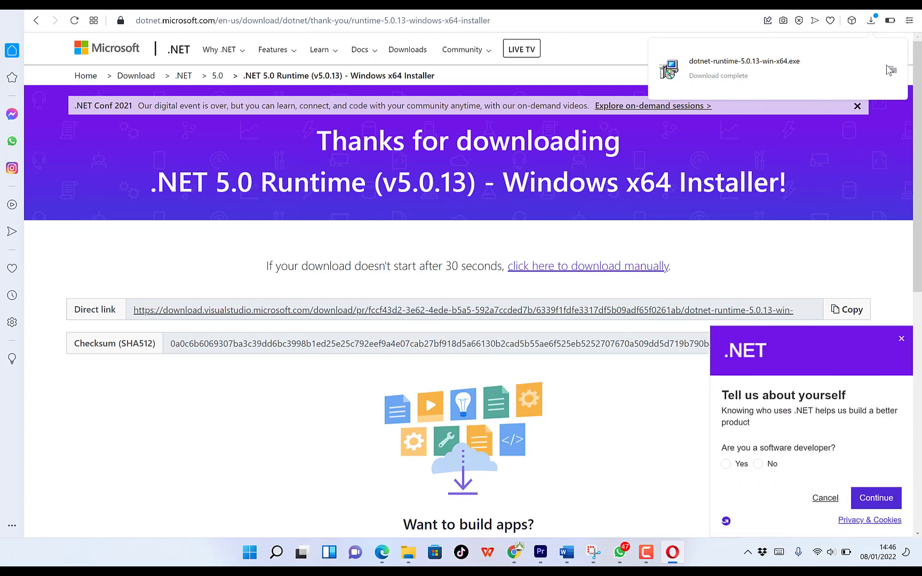
Install .NET Runtime 5.0.13 (x64), close the installer, and return to the desktop.
click(776, 69)
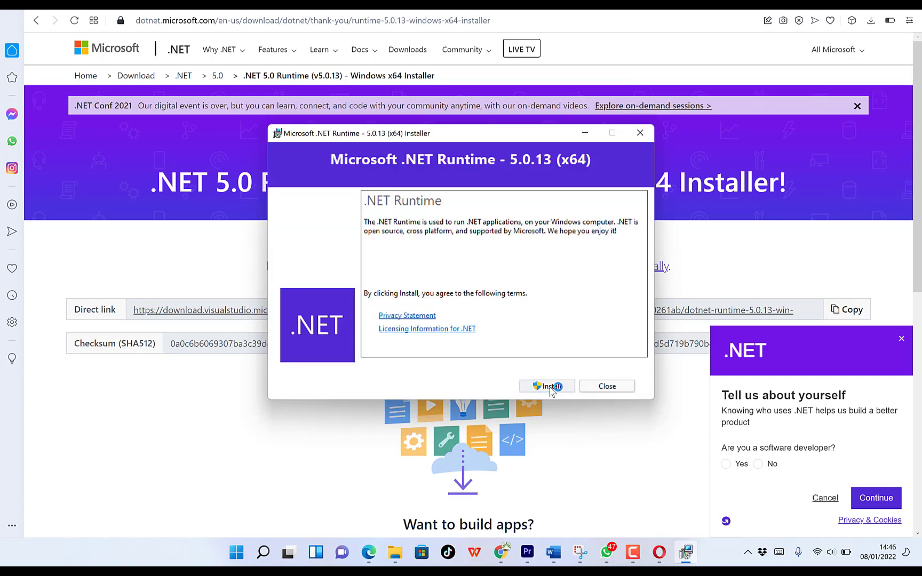
click(546, 385)
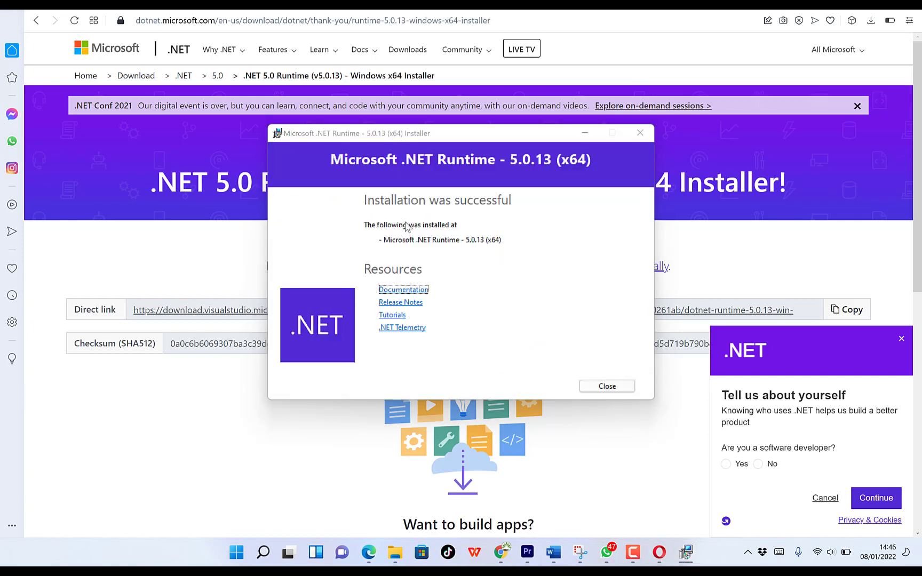
click(594, 388)
key(super+d)
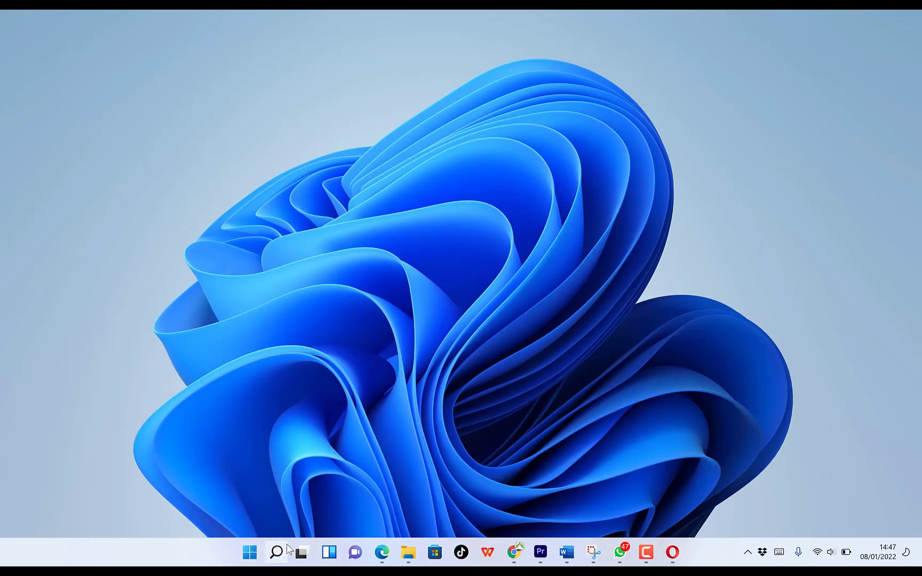
Retry launching HandBrake from the Start menu, then bring up the browser's downloads list.
click(250, 553)
click(345, 385)
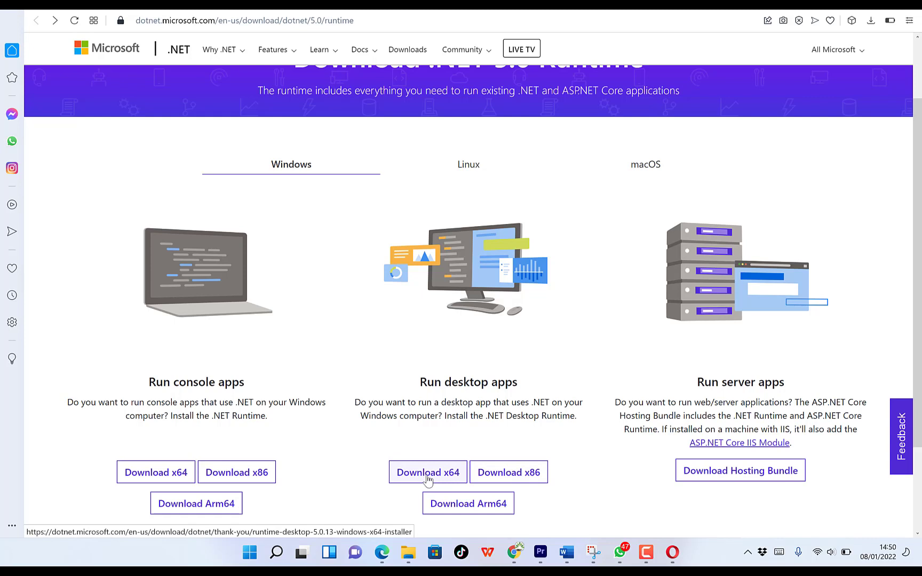
click(870, 22)
Install Windows Desktop Runtime 5.0.13 (x64) from the download and return to the desktop.
click(739, 95)
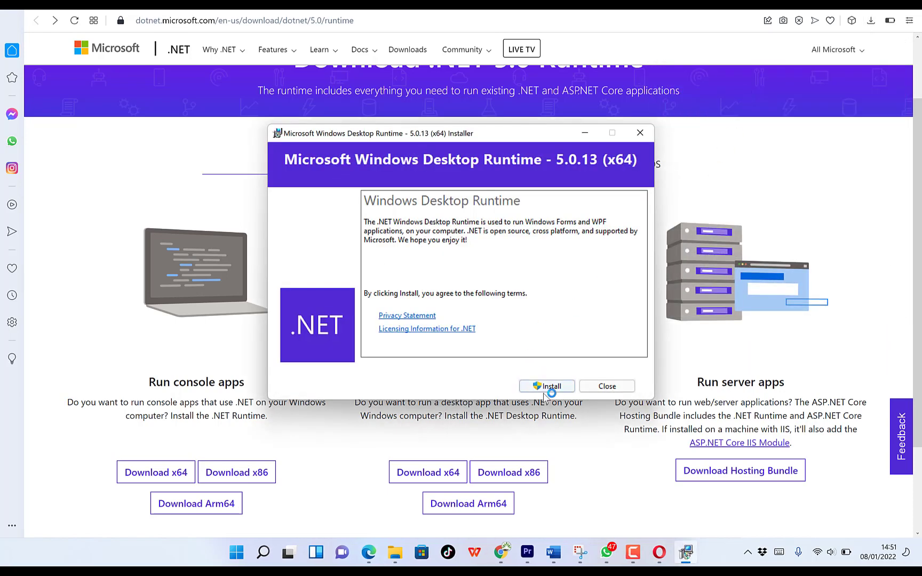
click(542, 386)
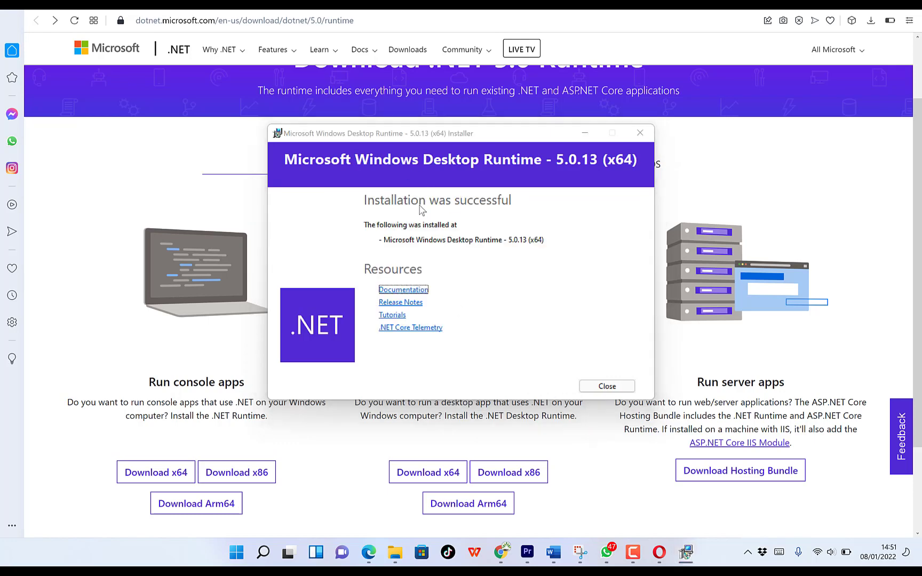
click(606, 386)
click(879, 11)
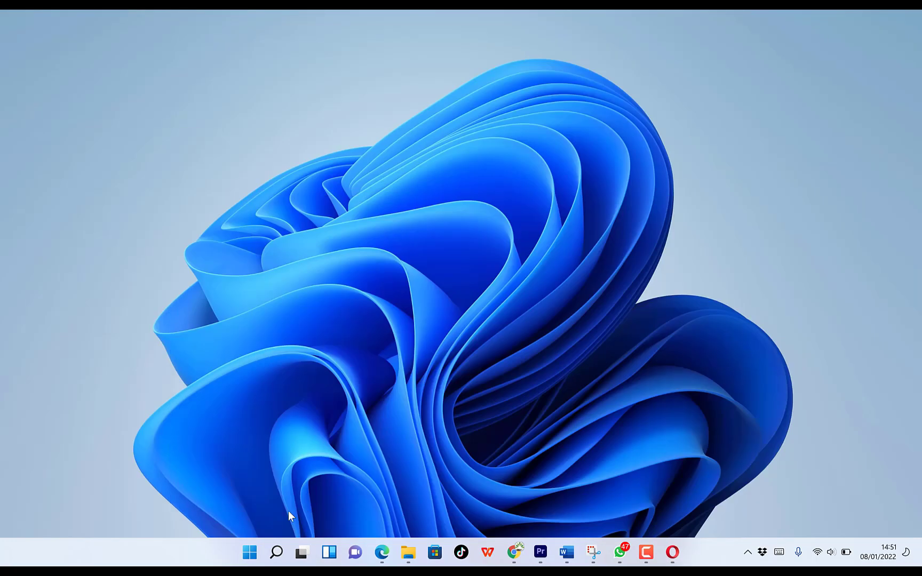
Launch HandBrake and load the intro video from Videos\intro as the source file.
click(250, 562)
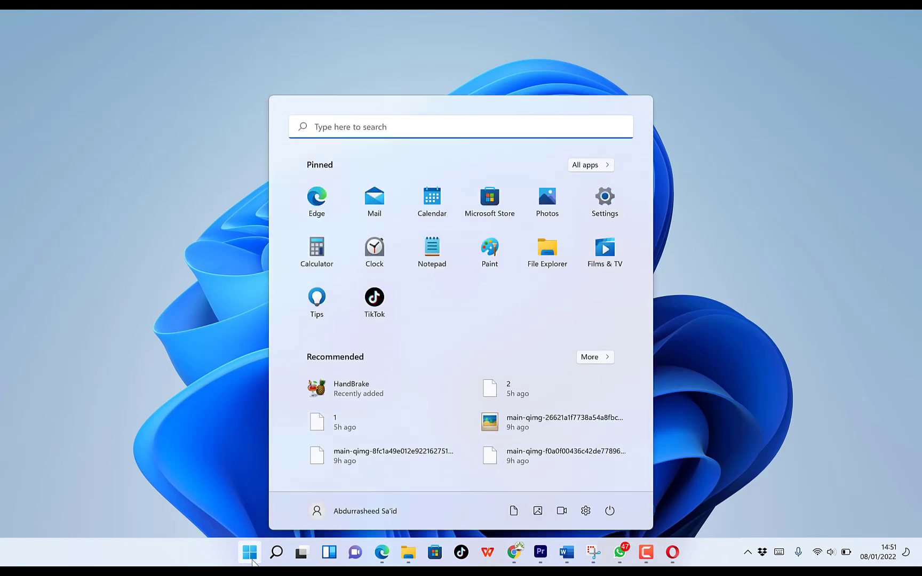
click(365, 398)
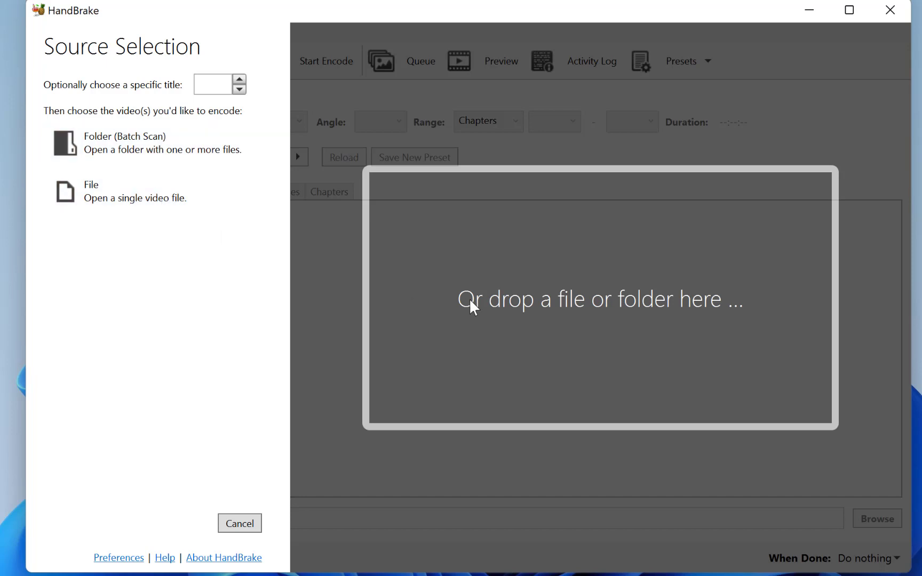
click(123, 192)
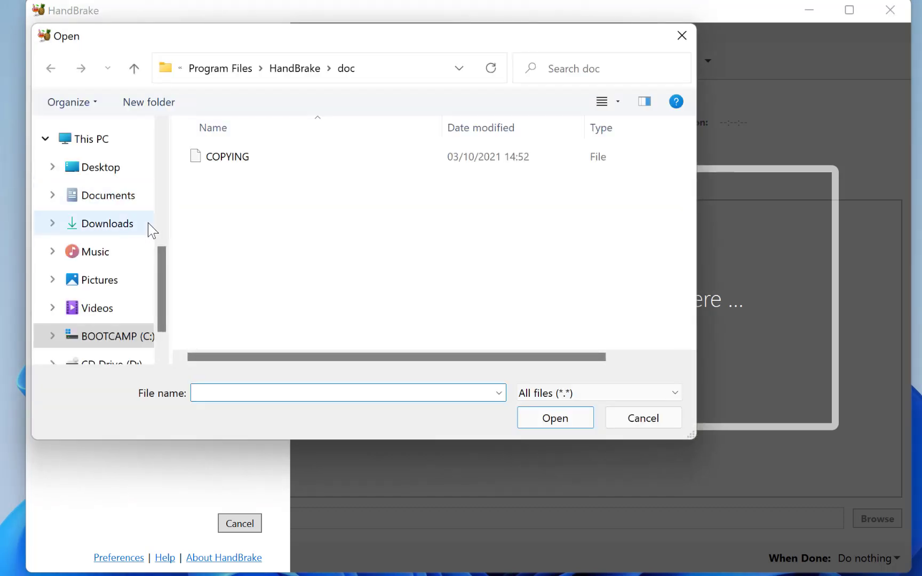
click(97, 308)
click(234, 186)
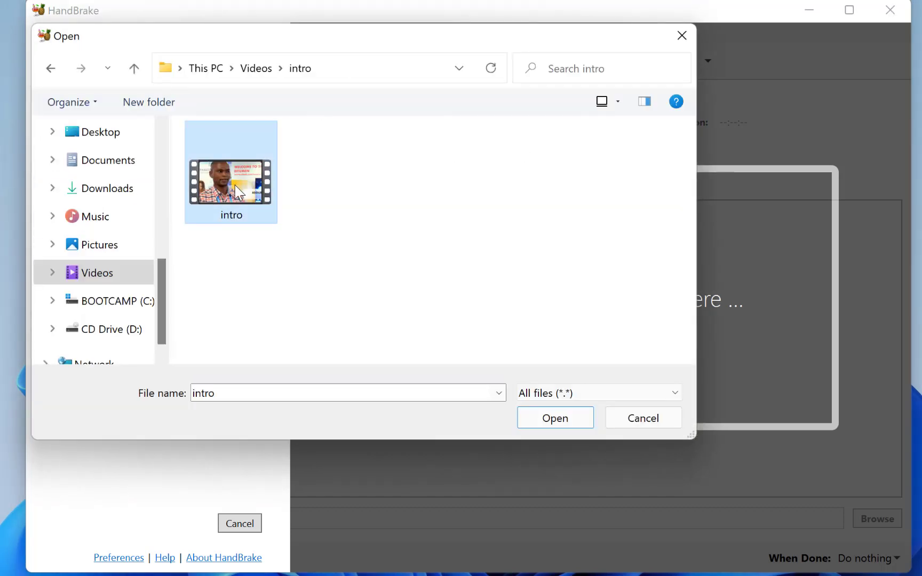
click(546, 418)
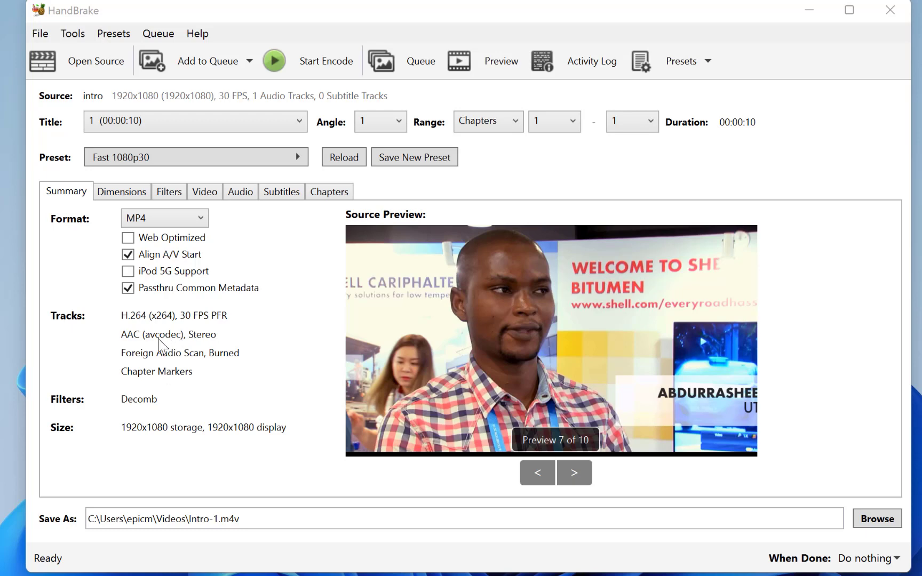
Open the Dimensions settings and leave the Borders Fill option on None.
click(129, 191)
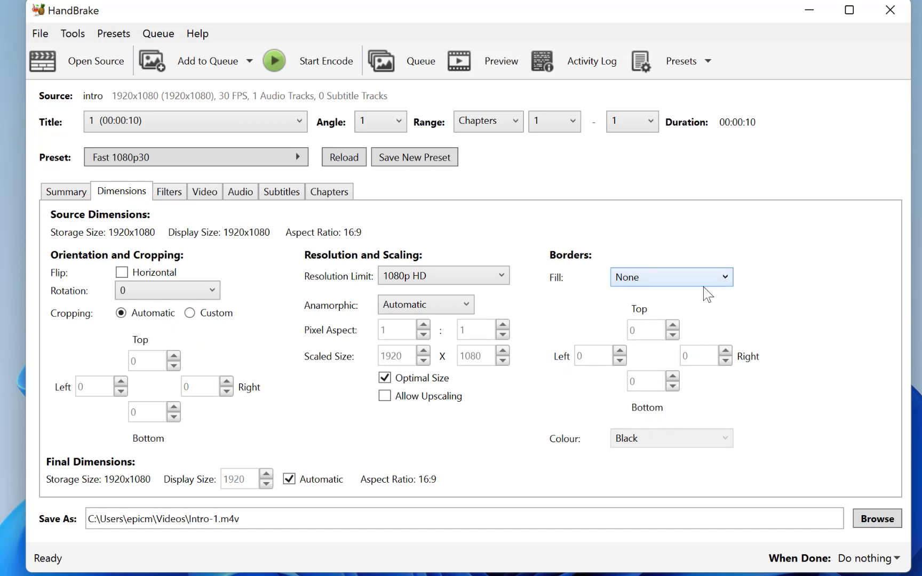
click(711, 272)
click(689, 246)
On the Video tab, keep the H.264 (x264) encoder and set the framerate to 23.976 FPS.
click(169, 193)
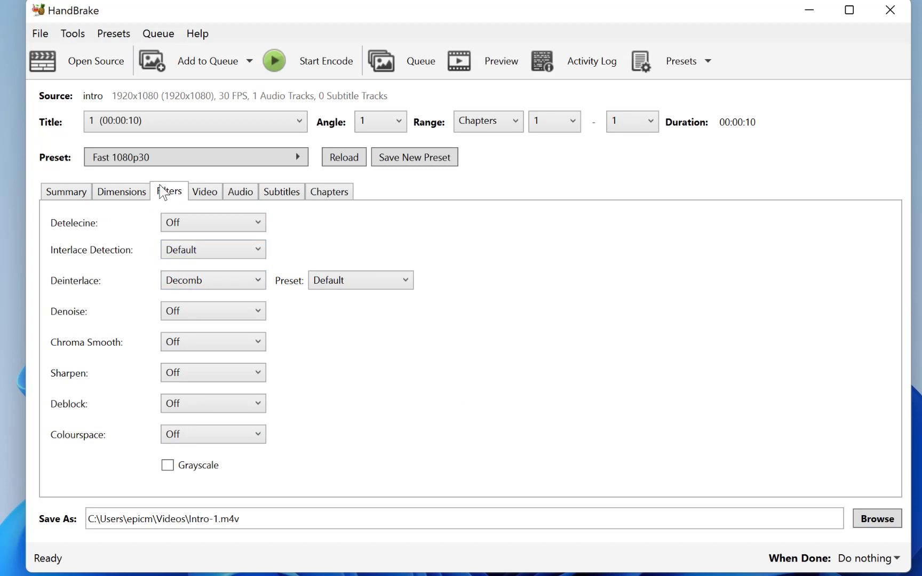
click(211, 194)
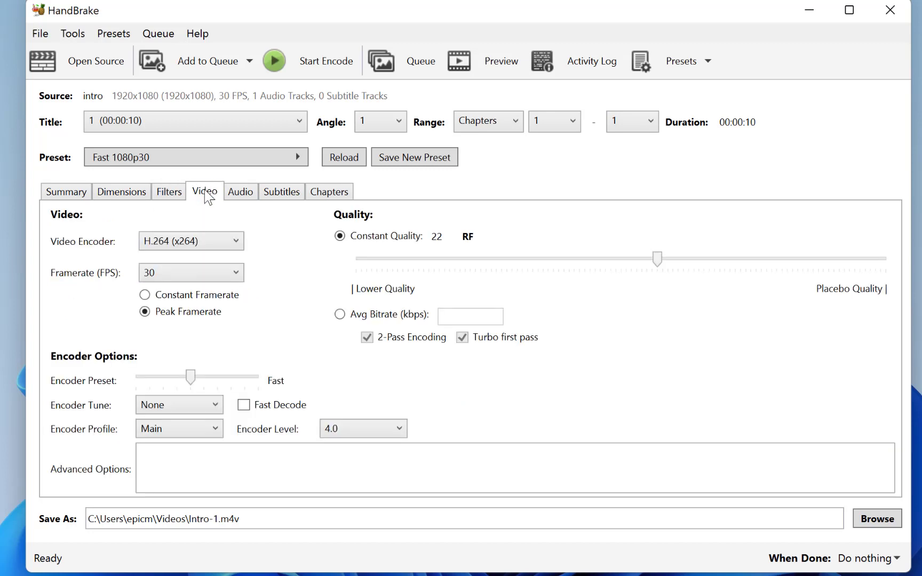
click(235, 242)
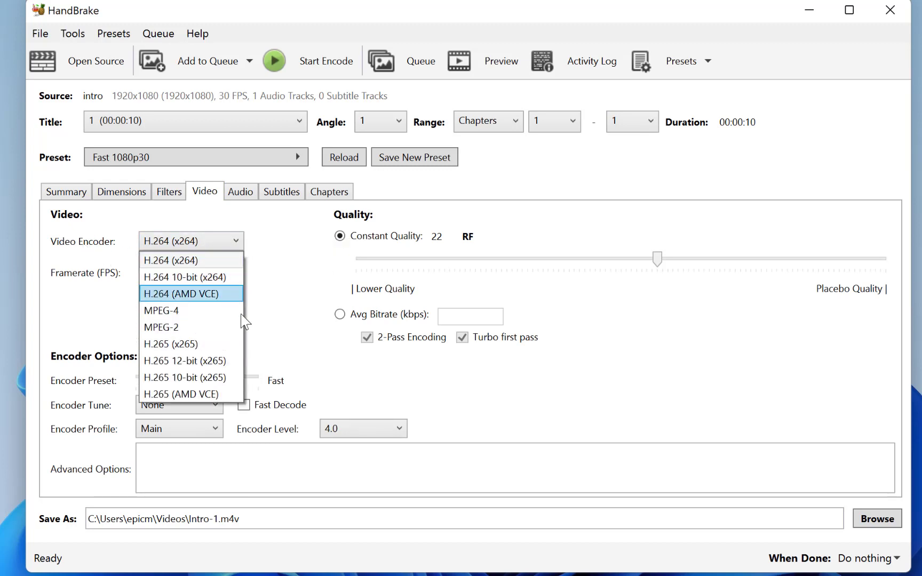
click(278, 287)
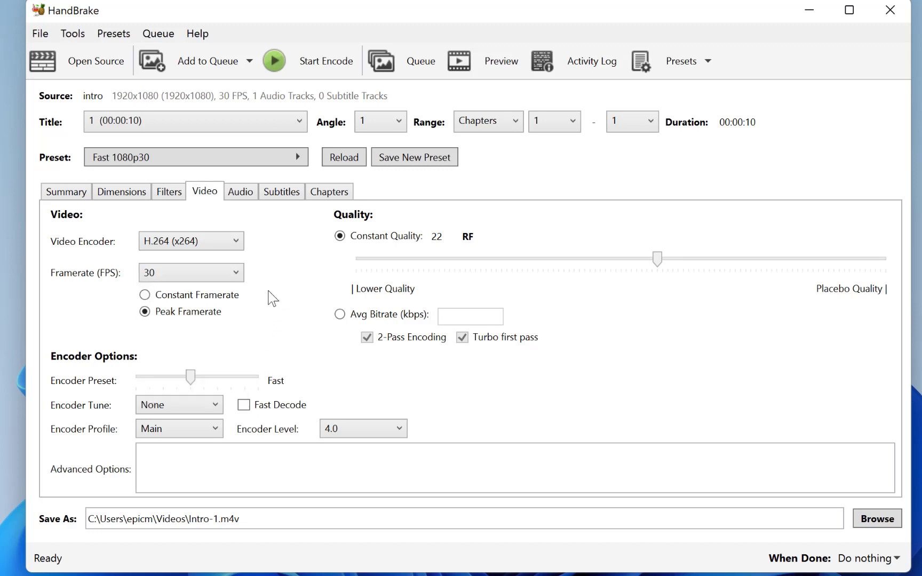
click(190, 274)
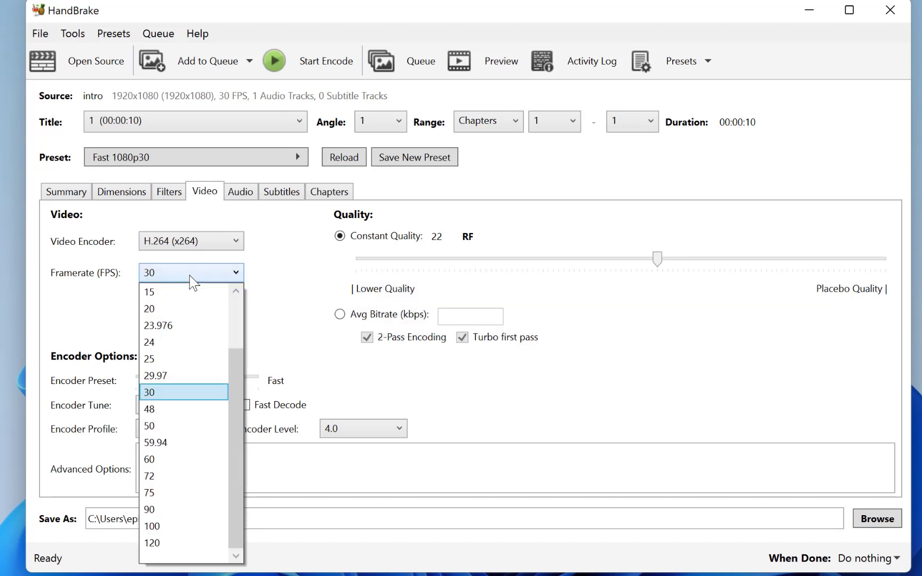
click(189, 325)
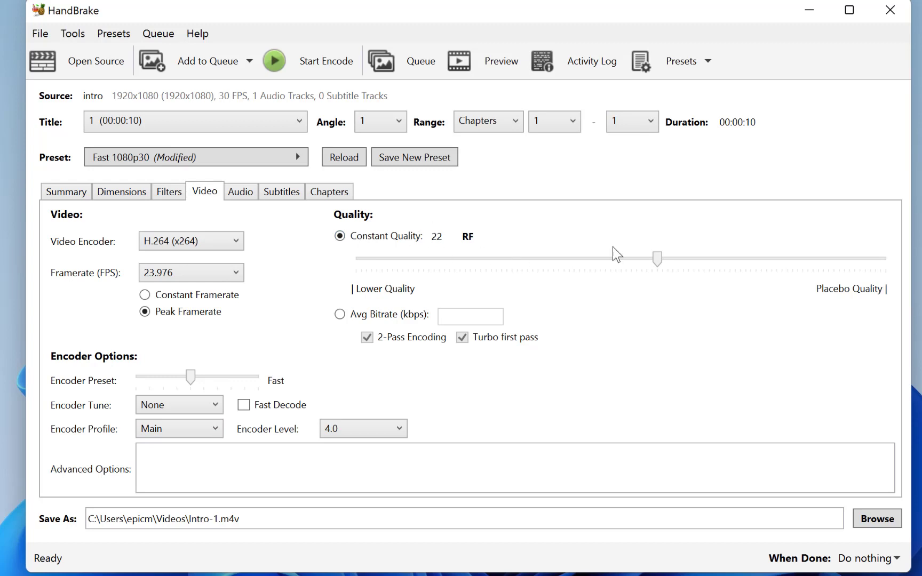
Drag the Constant Quality slider until it reads 30.5 RF.
drag(658, 260, 723, 262)
drag(724, 264, 570, 283)
Look over the Audio, Subtitles and Chapters settings, then return to the Summary tab.
mouse_move(190, 451)
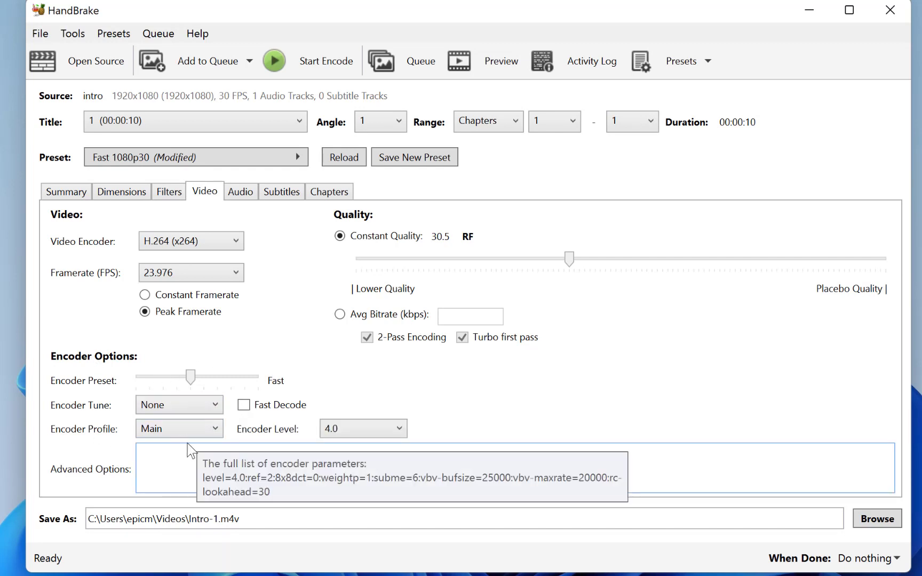
click(250, 195)
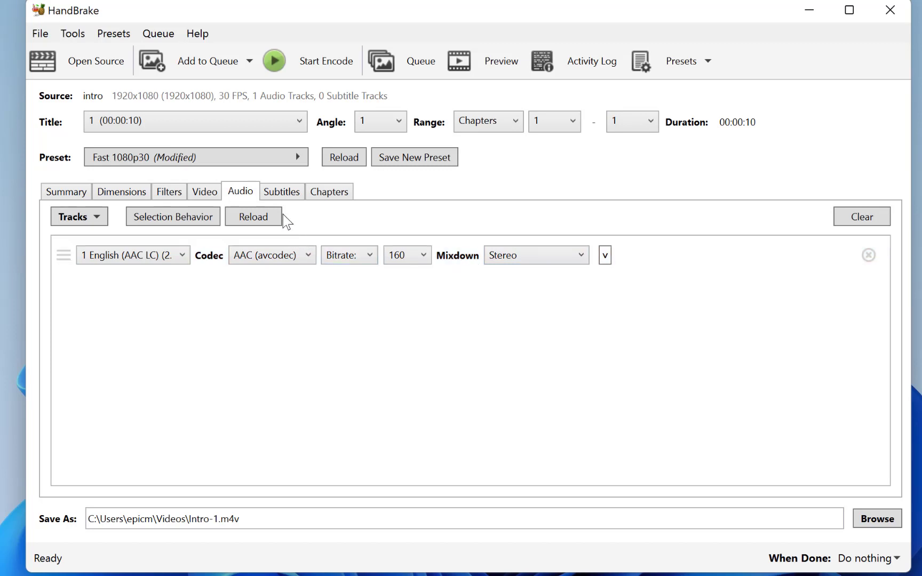
click(293, 197)
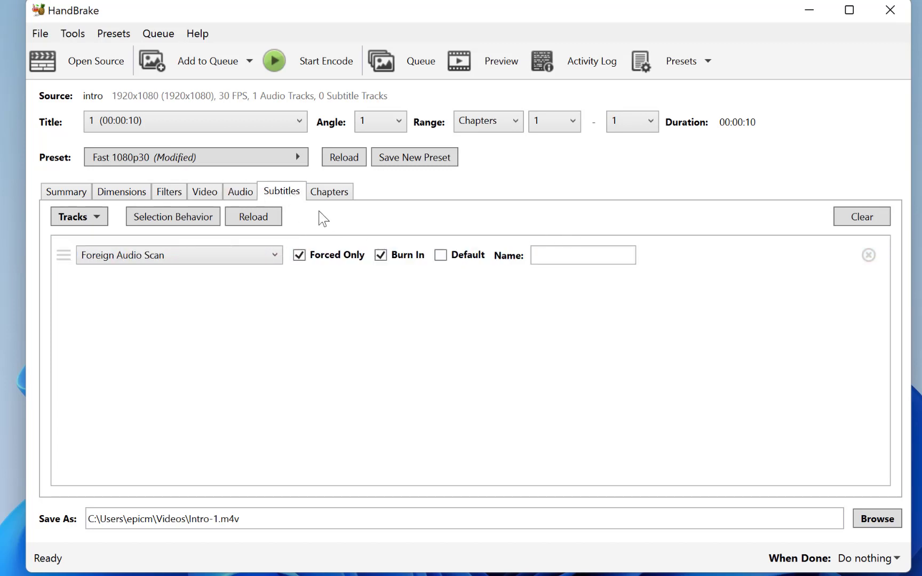
click(335, 195)
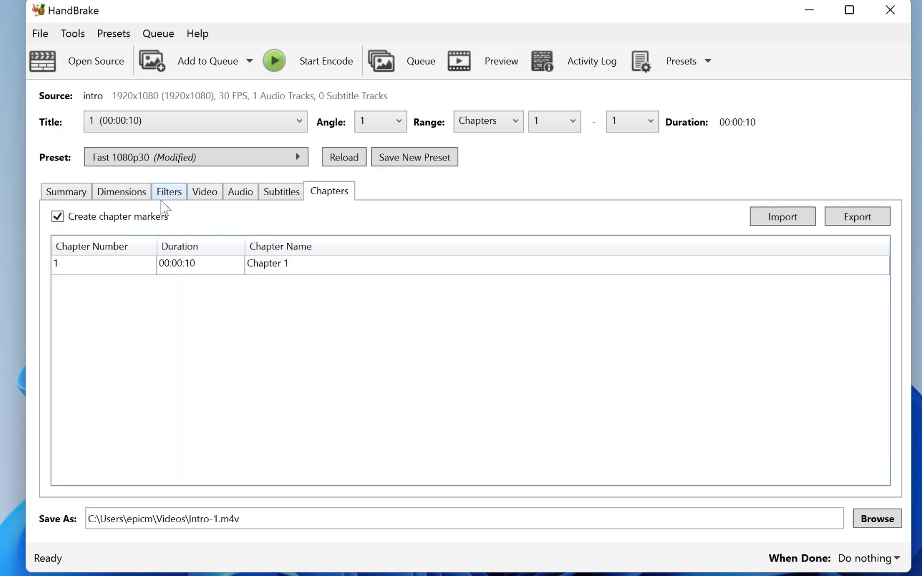
click(57, 193)
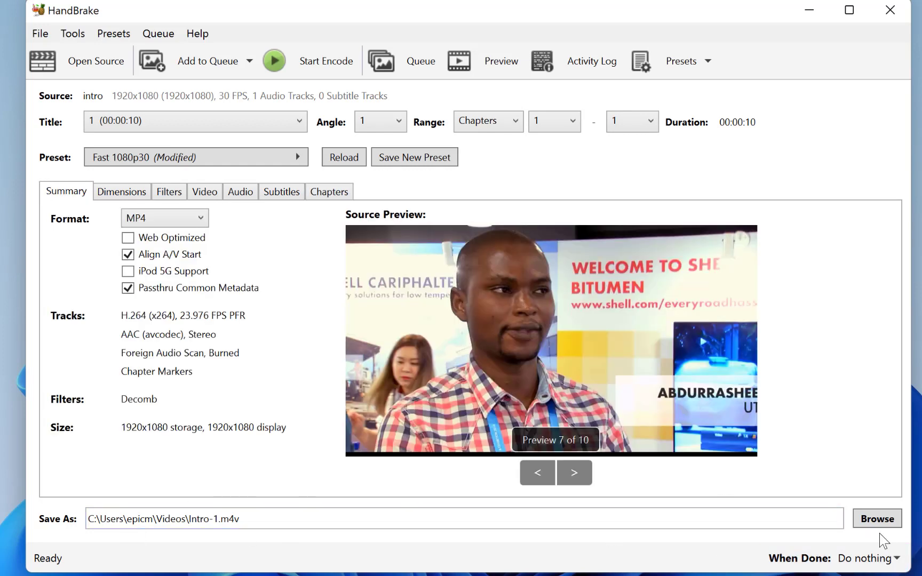
Create a Converted folder inside intro and set the output file there as 'Intro 2'.
click(870, 523)
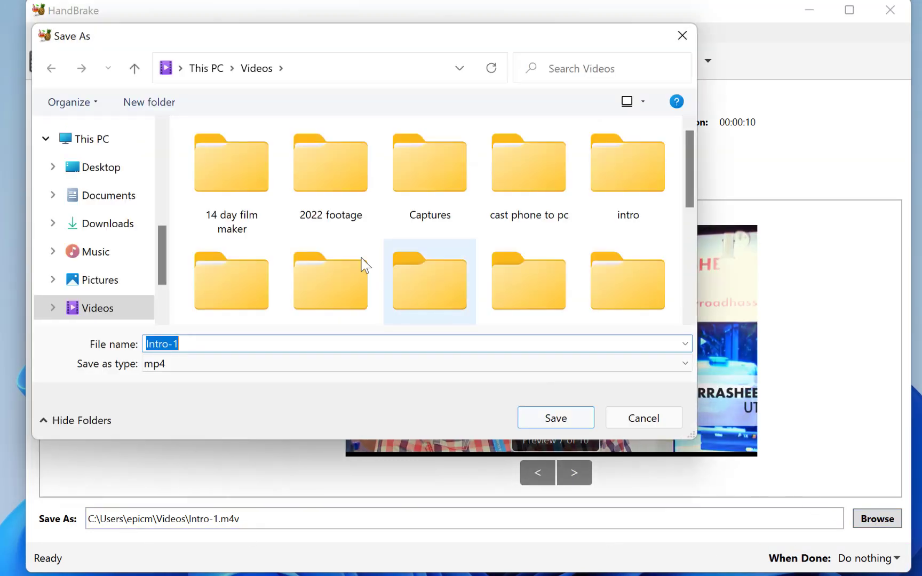
double_click(597, 191)
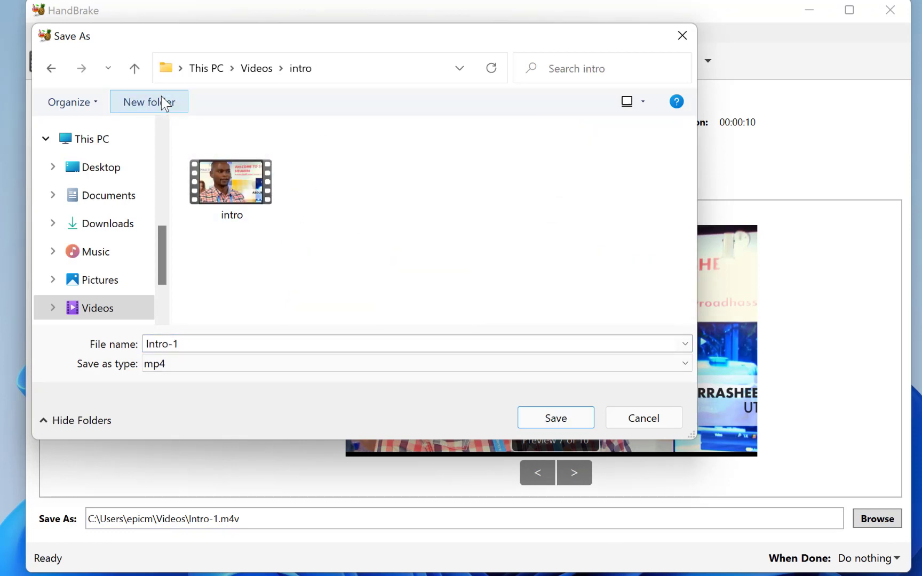
click(164, 103)
text(Converted)
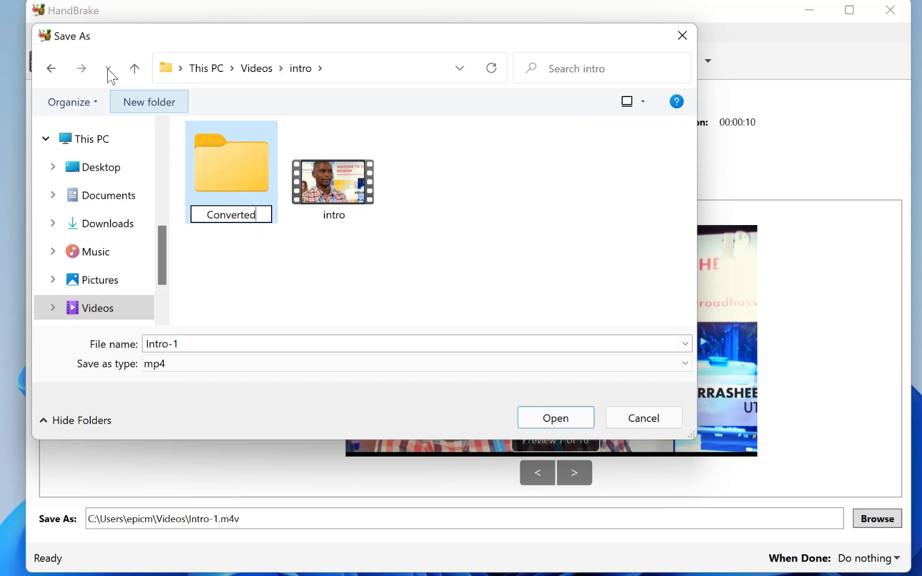
key(Return)
key(Return)
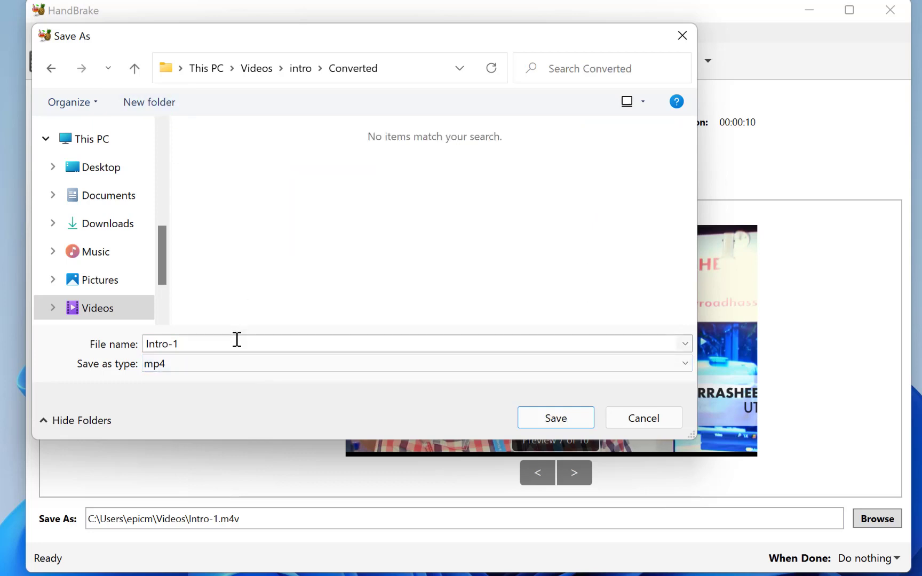
click(237, 340)
text(I)
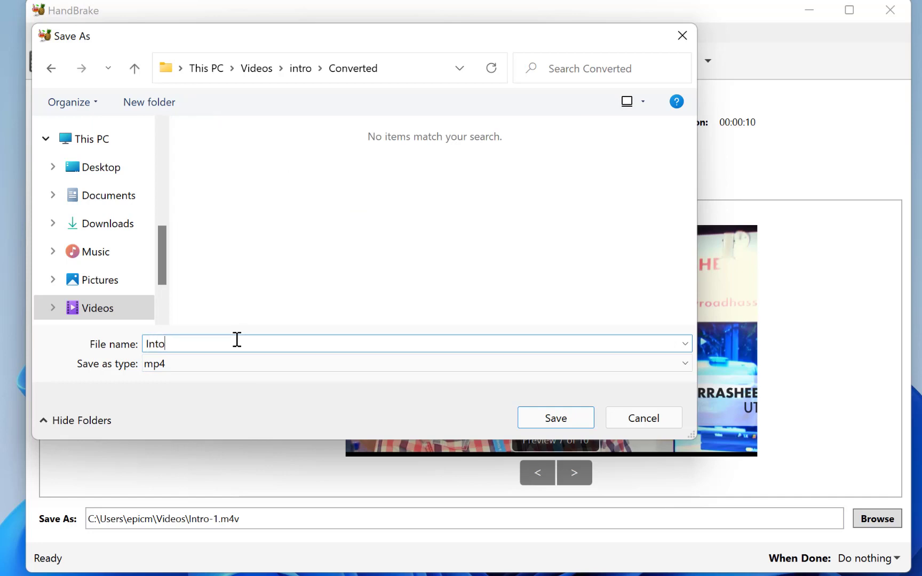
text(ntro 2)
click(519, 422)
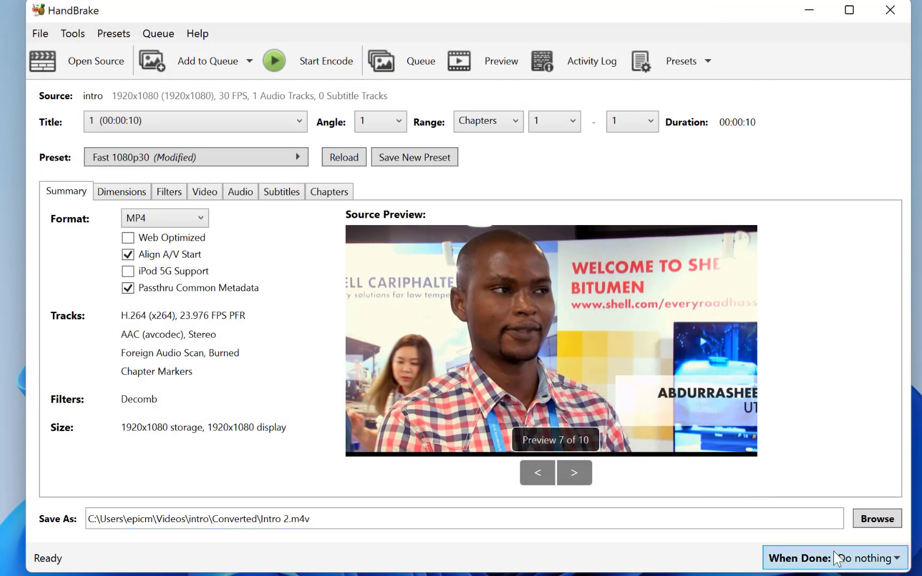
Start encoding the intro video to Intro 2.m4v and let the queue run until finished.
click(309, 55)
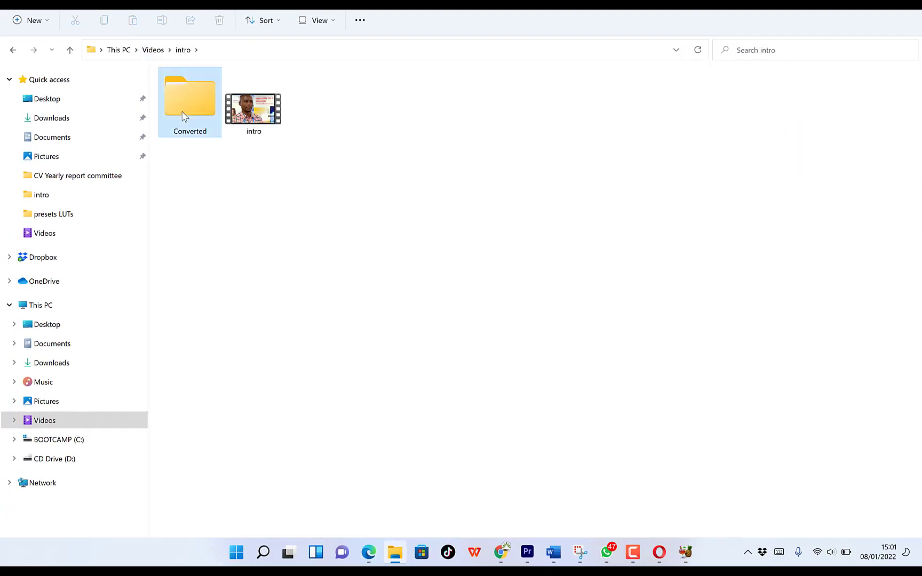
Open the Converted folder and play Intro 2 with VLC media player.
double_click(181, 116)
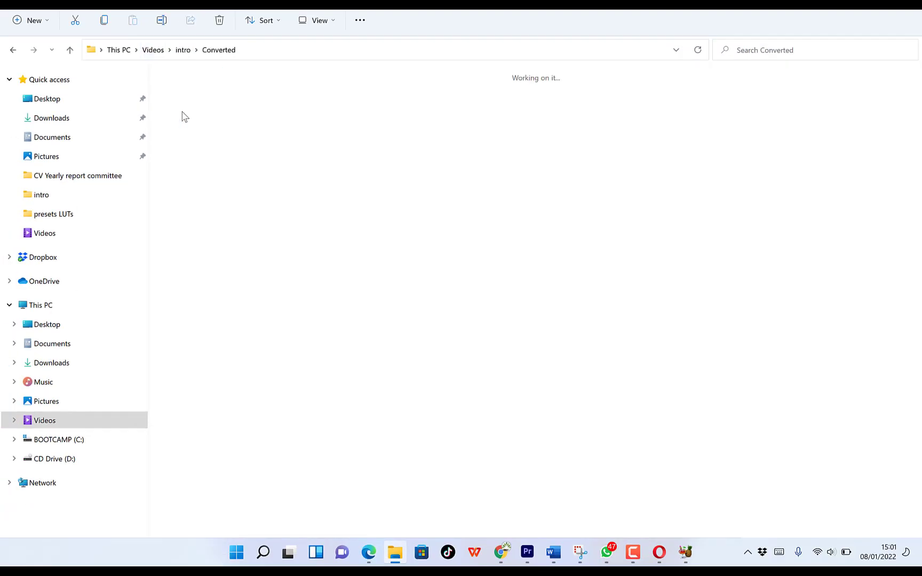
click(195, 101)
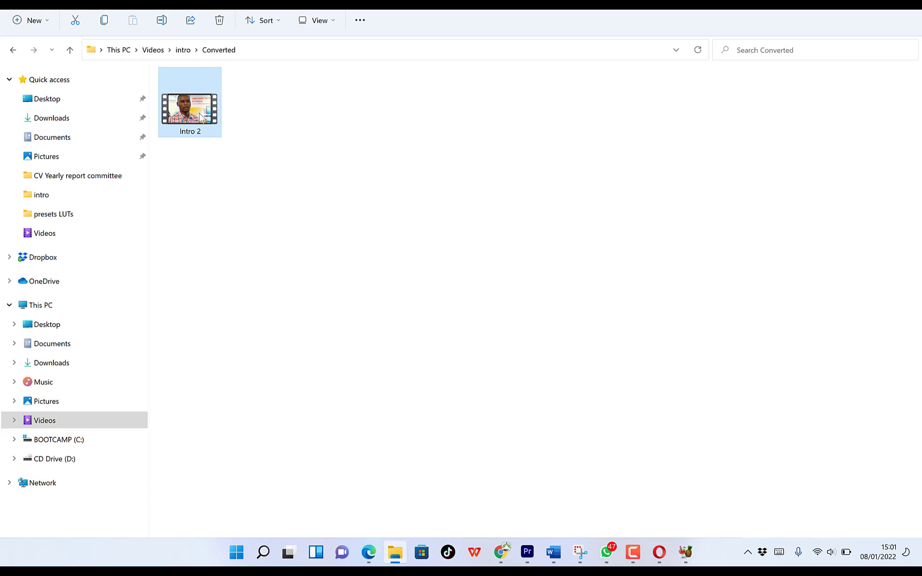
double_click(202, 117)
click(463, 314)
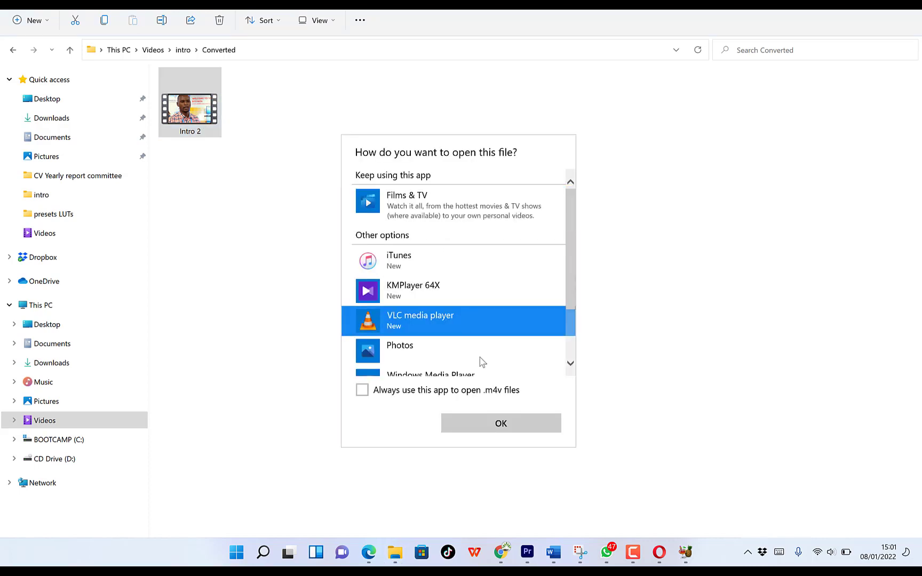
click(515, 426)
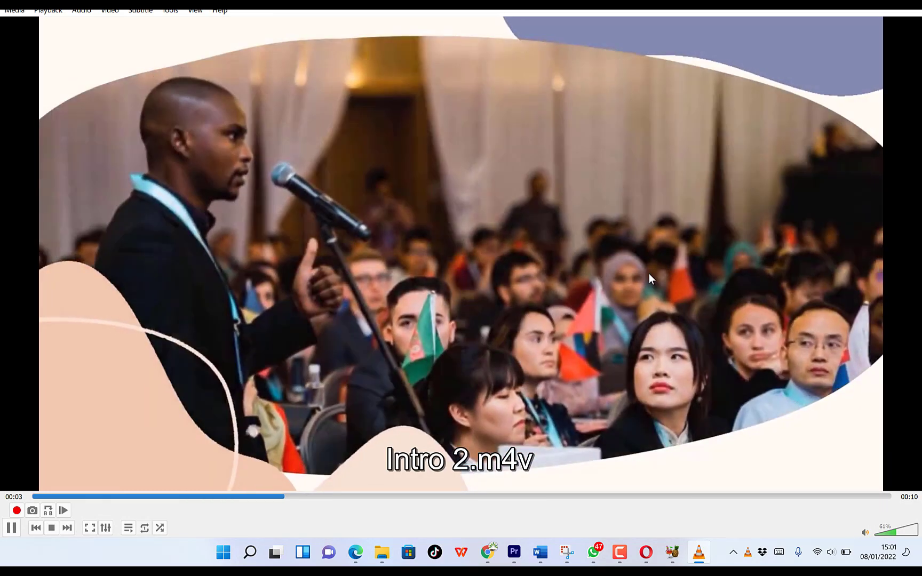
Close VLC and restore HandBrake to its Video tab: H.264 (x264), 23.976 FPS, 30.5 RF.
key(alt+F4)
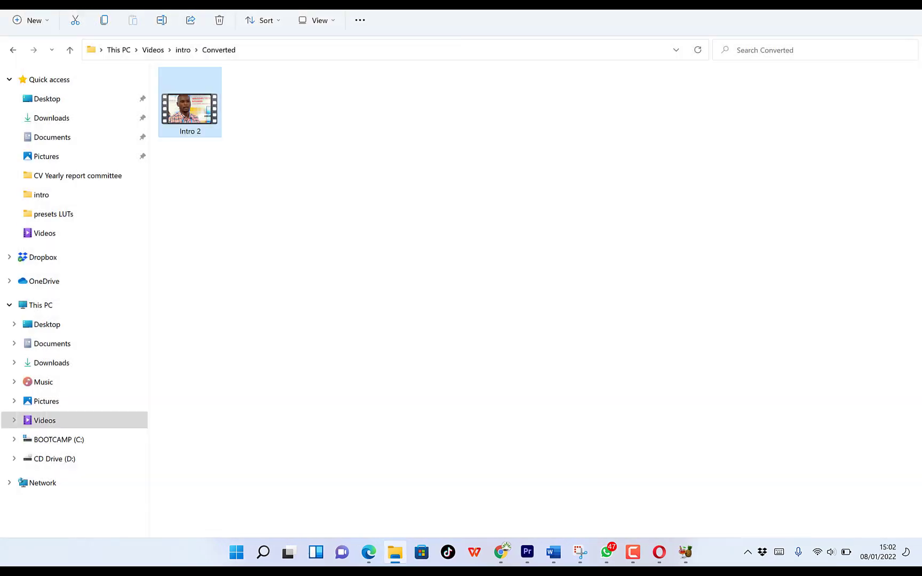
key(super+d)
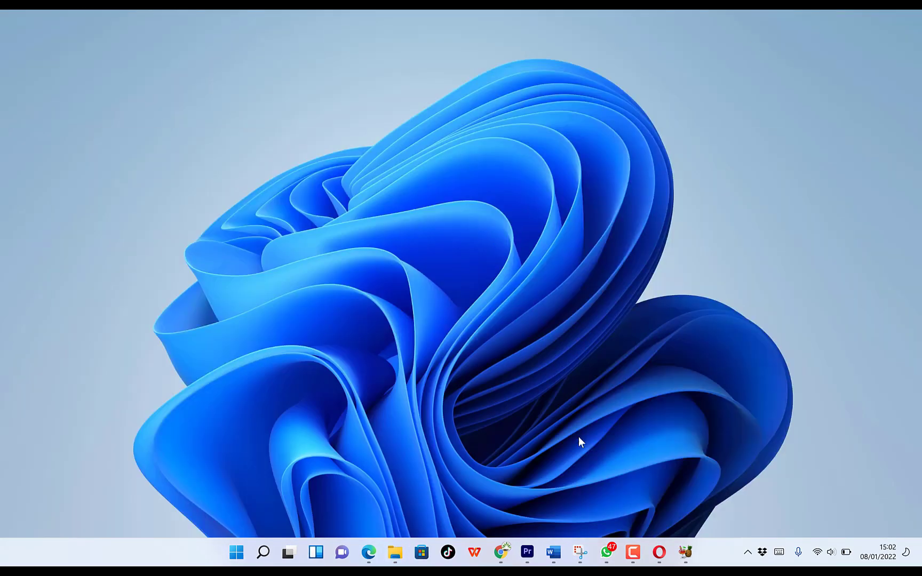
click(685, 552)
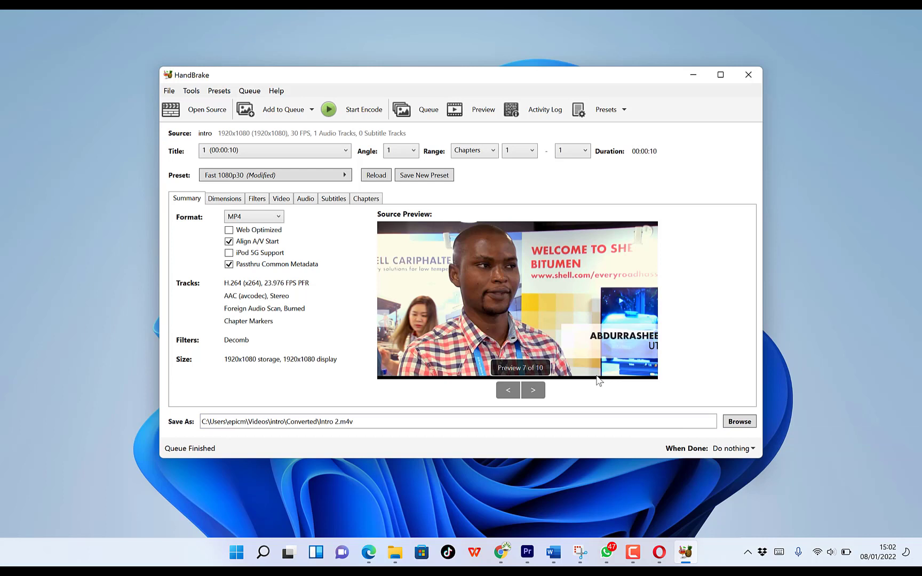
click(277, 200)
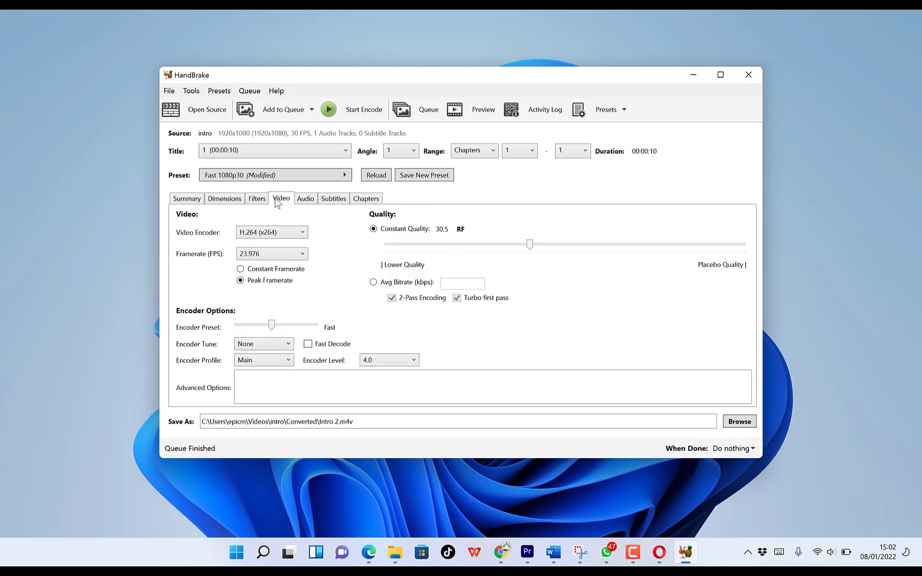